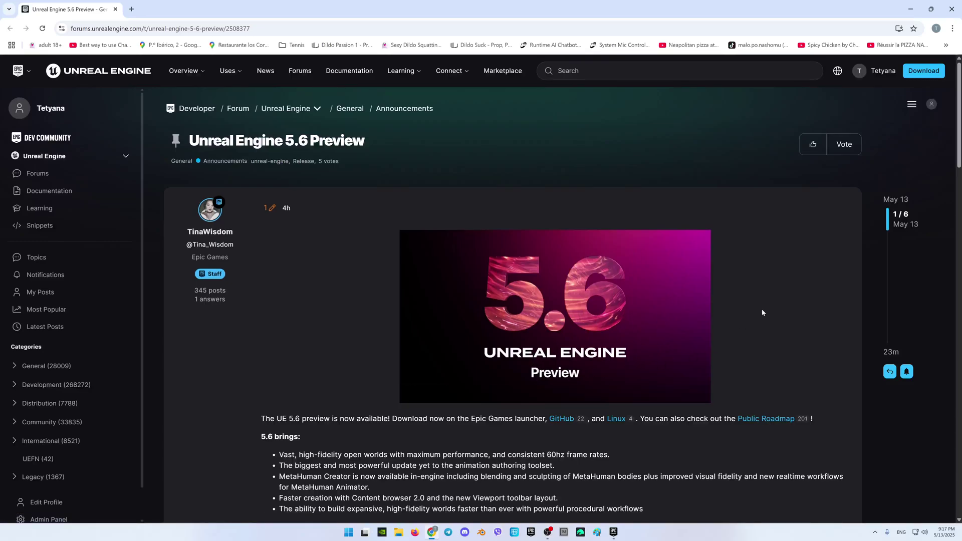
Install Unreal Engine 5.6.0 Preview next to 5.5.4 in the default C:\Program Files\Epic Games\UE_5.6 folder
{"action": "left_click", "coordinate": [614, 531]}
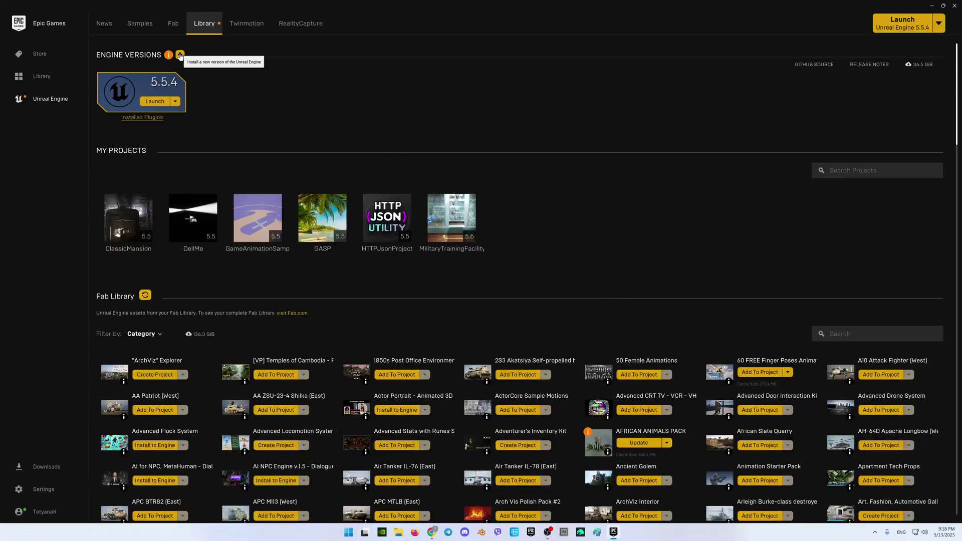
{"action": "left_click", "coordinate": [180, 56]}
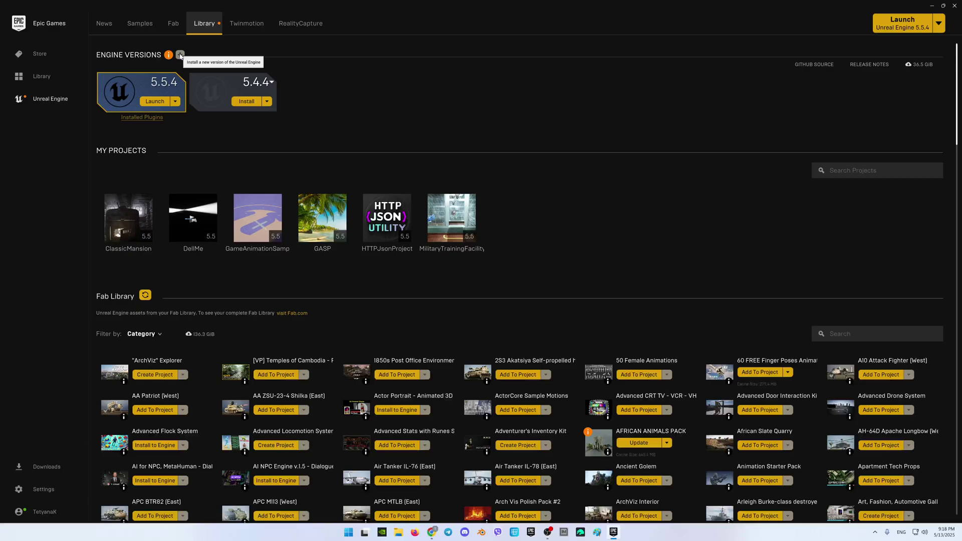
{"action": "left_click", "coordinate": [271, 84]}
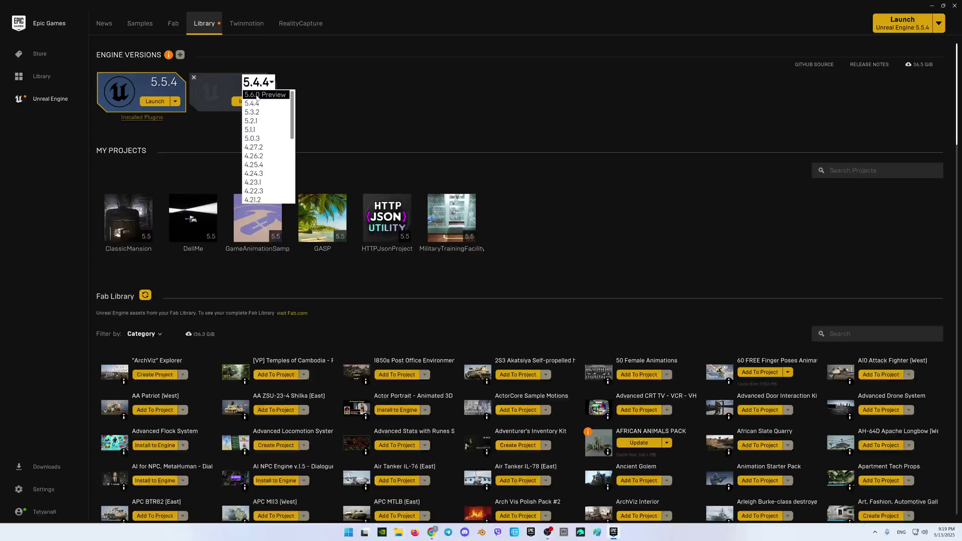
{"action": "left_click", "coordinate": [282, 95]}
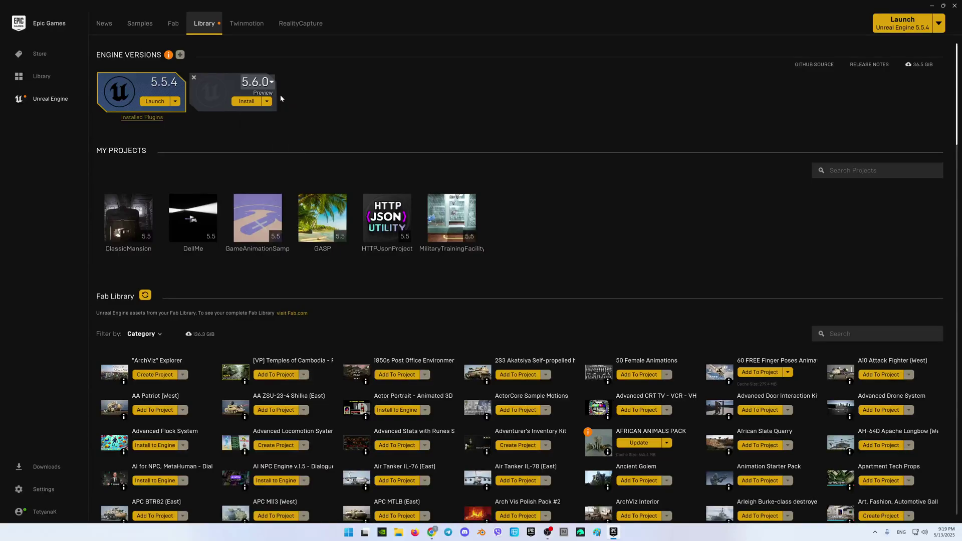
{"action": "left_click", "coordinate": [245, 101]}
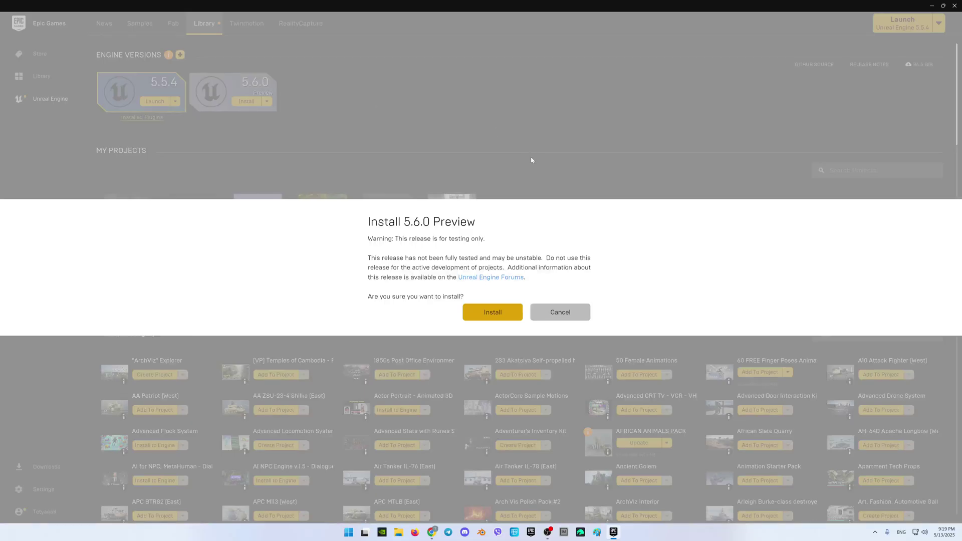
{"action": "left_click", "coordinate": [495, 312]}
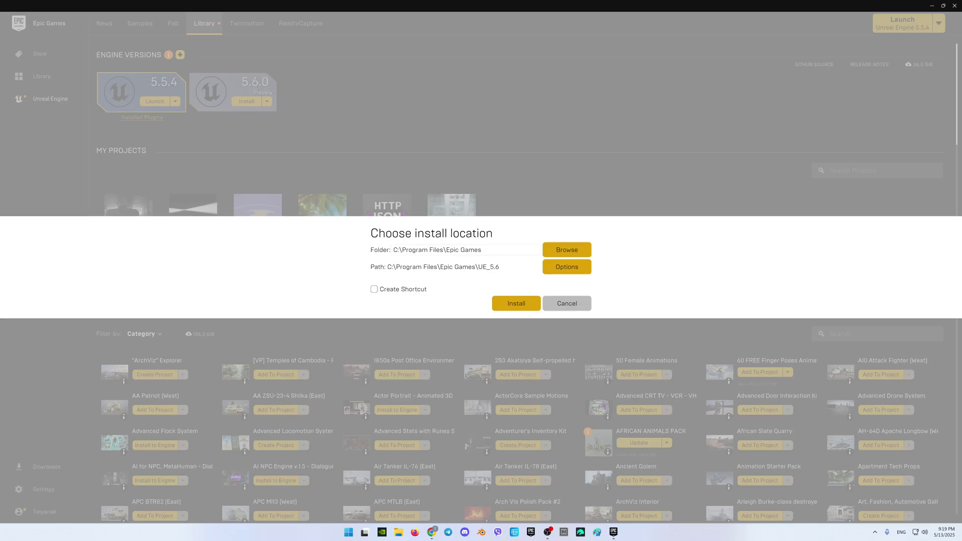
{"action": "left_click", "coordinate": [516, 304]}
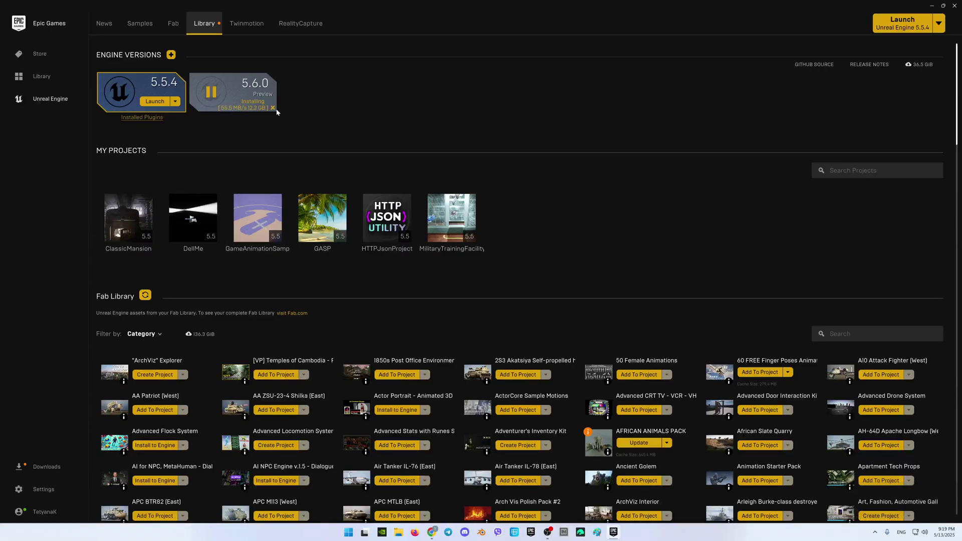
Return to the 5.6 Preview forum post in Chrome and scroll down to its video links
{"action": "left_click", "coordinate": [432, 532]}
{"action": "scroll", "coordinate": [492, 378], "scroll_direction": "down", "scroll_amount": 3}
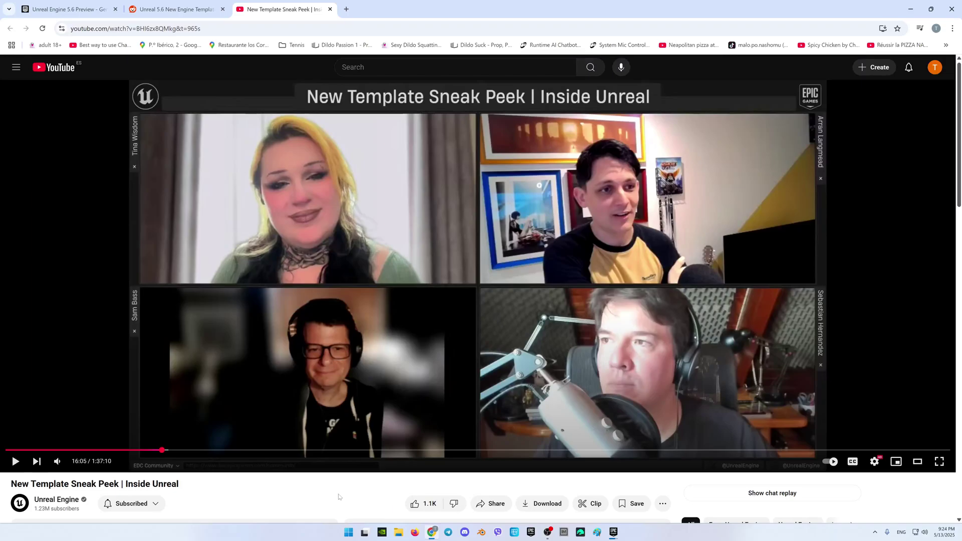
Play the sneak peek muted, skip through the driving demo, and pause at 18:54
{"action": "left_click", "coordinate": [398, 362]}
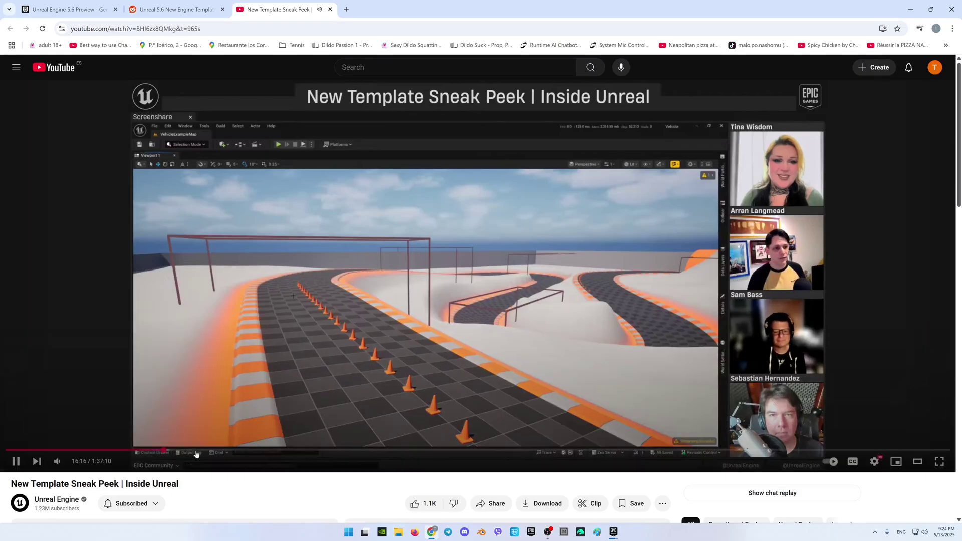
{"action": "left_click", "coordinate": [57, 461]}
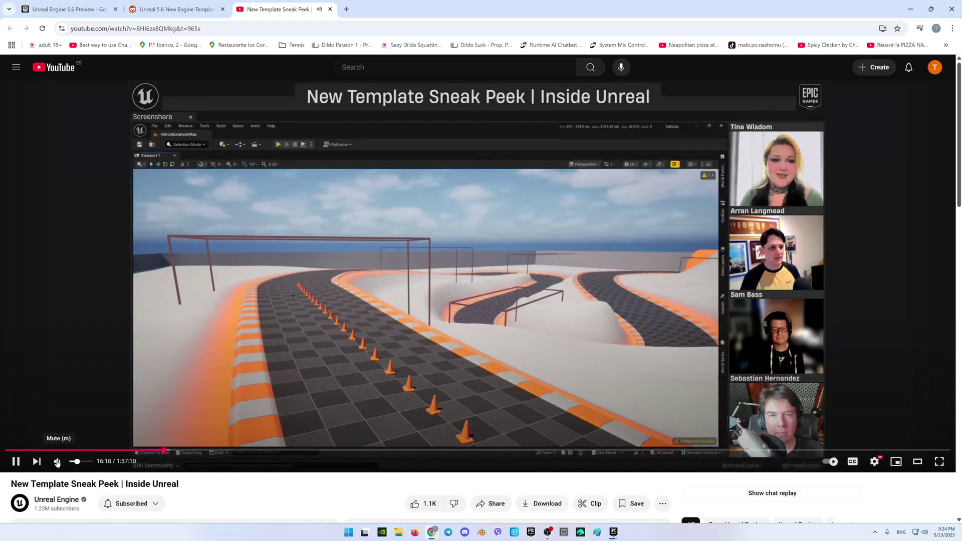
{"action": "left_click", "coordinate": [168, 451]}
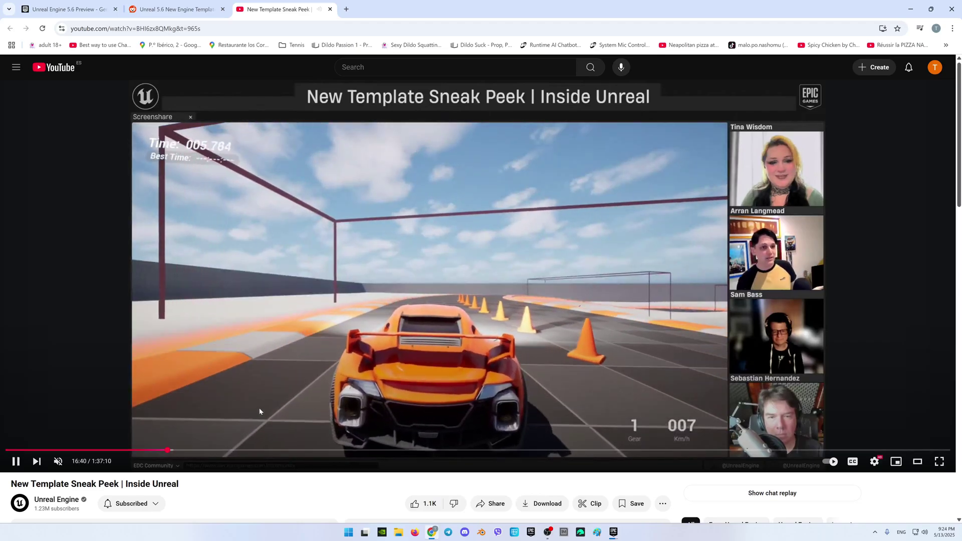
{"action": "left_click", "coordinate": [176, 451]}
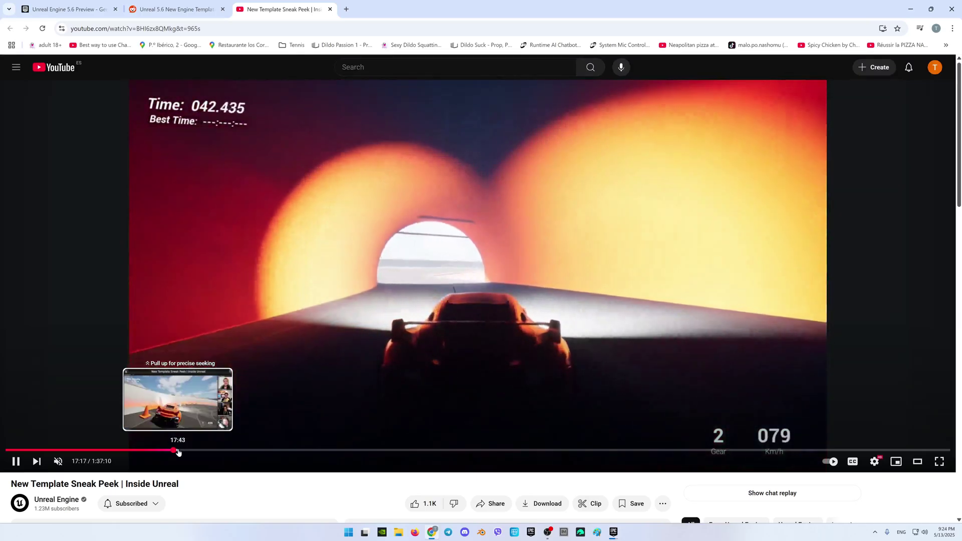
{"action": "left_click", "coordinate": [178, 449]}
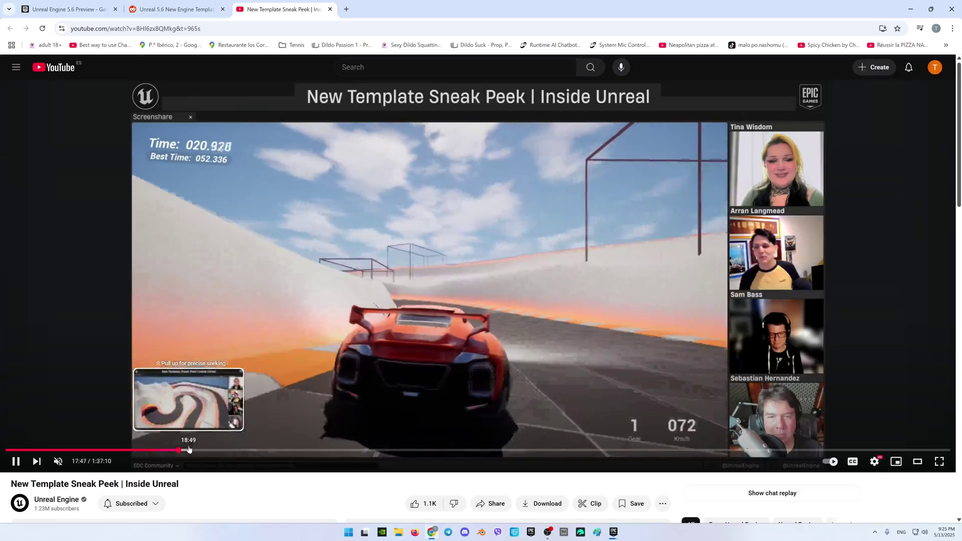
{"action": "left_click_drag", "start_coordinate": [194, 450], "coordinate": [189, 450]}
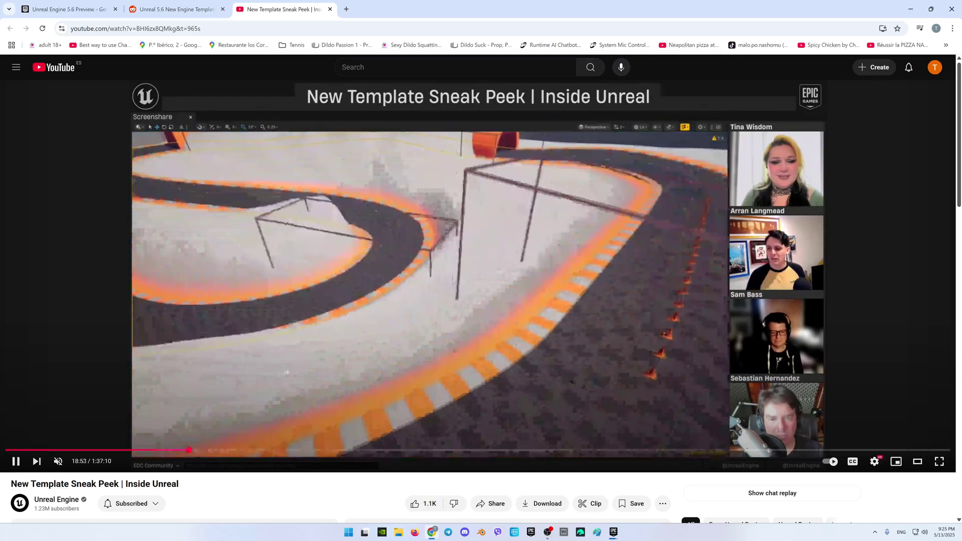
{"action": "left_click", "coordinate": [287, 372]}
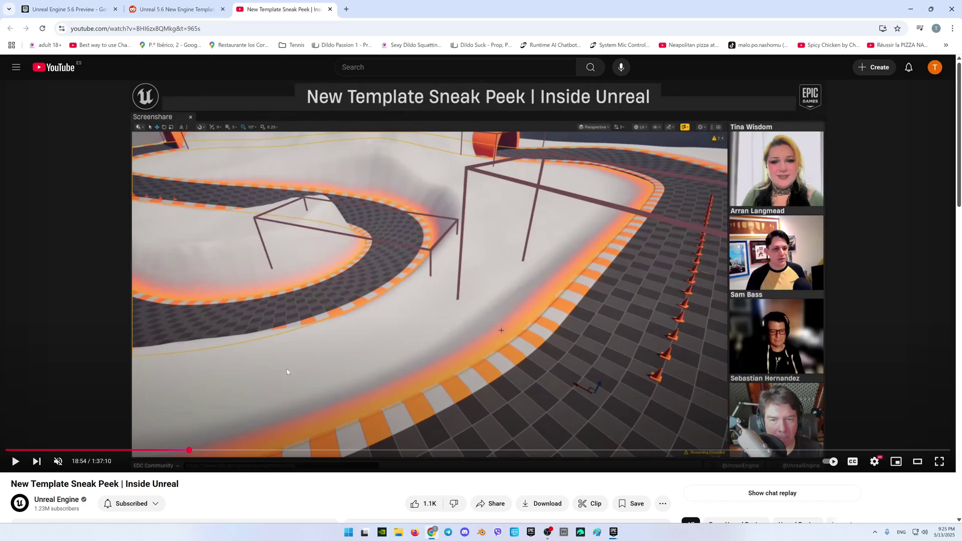
Switch back to the Epic Games Launcher and wait for the 5.6.0 Preview install to finish
{"action": "key", "text": "alt+Tab"}
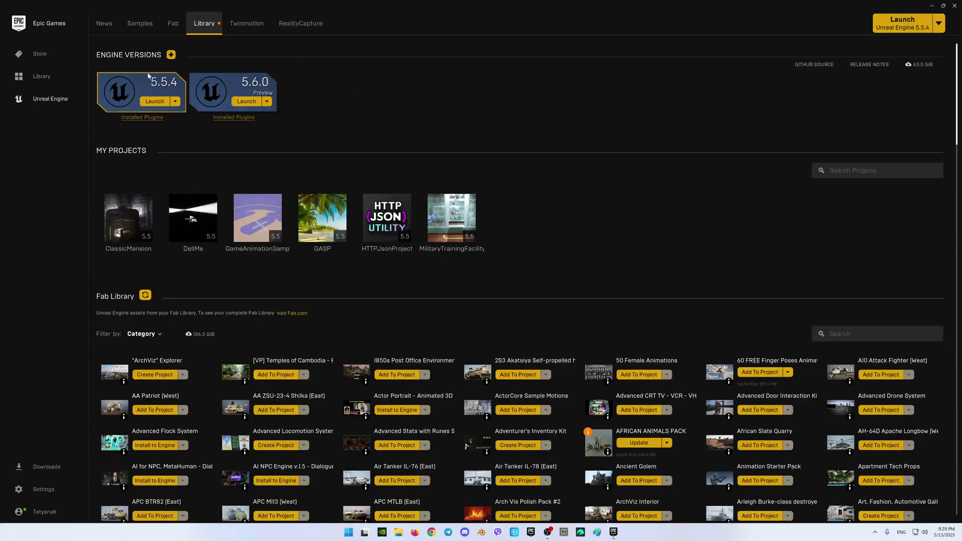
{"action": "left_click", "coordinate": [157, 118]}
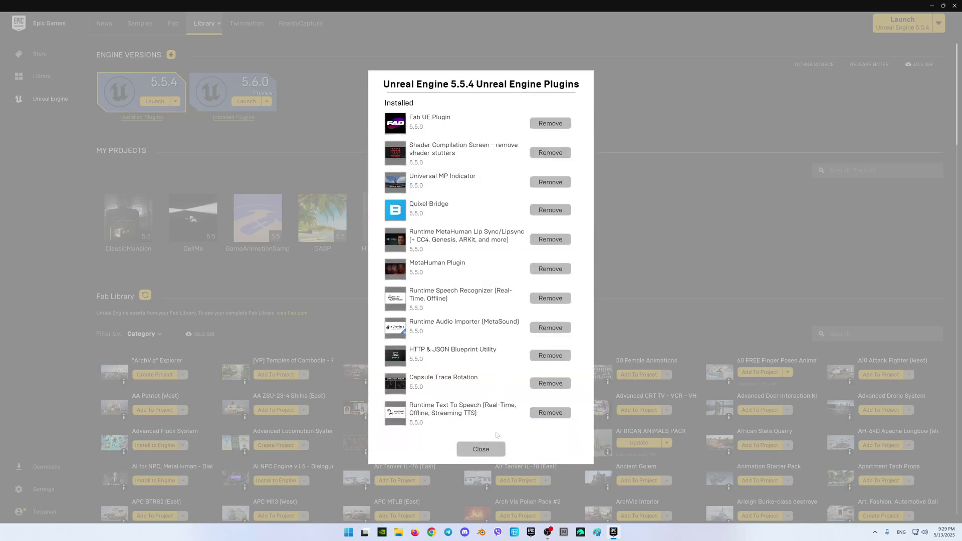
{"action": "left_click", "coordinate": [499, 452]}
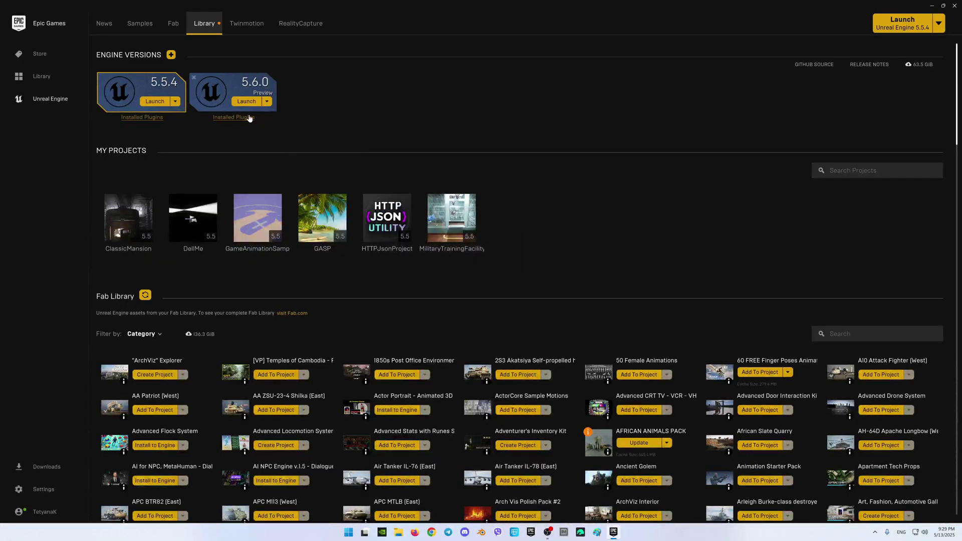
{"action": "left_click", "coordinate": [249, 117]}
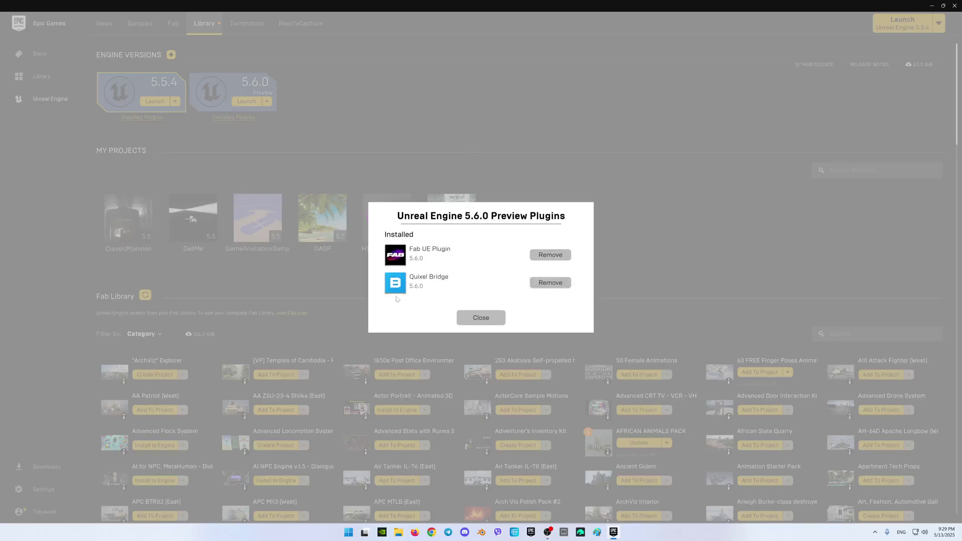
{"action": "left_click", "coordinate": [479, 318]}
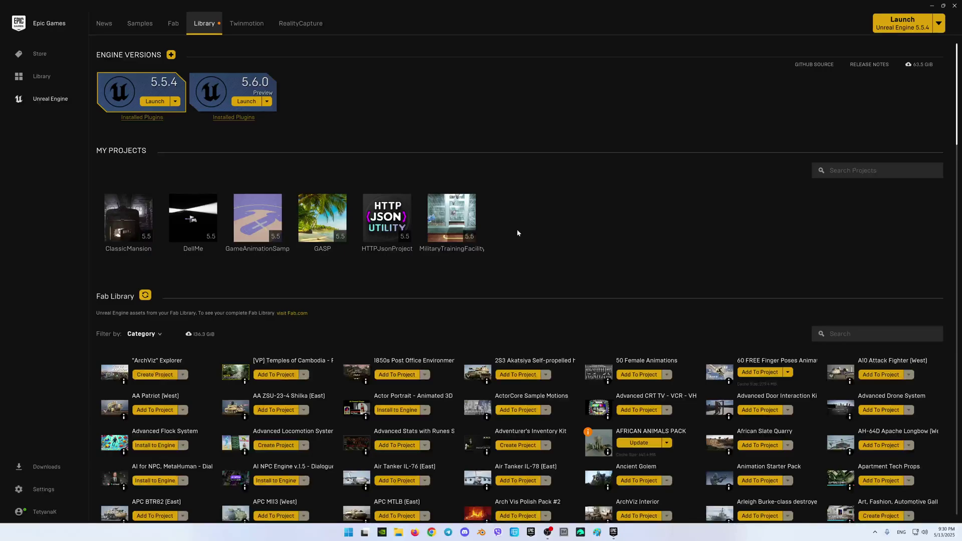
Launch the 5.6.0 Preview engine and show the Games templates in the Project Browser
{"action": "left_click", "coordinate": [246, 102]}
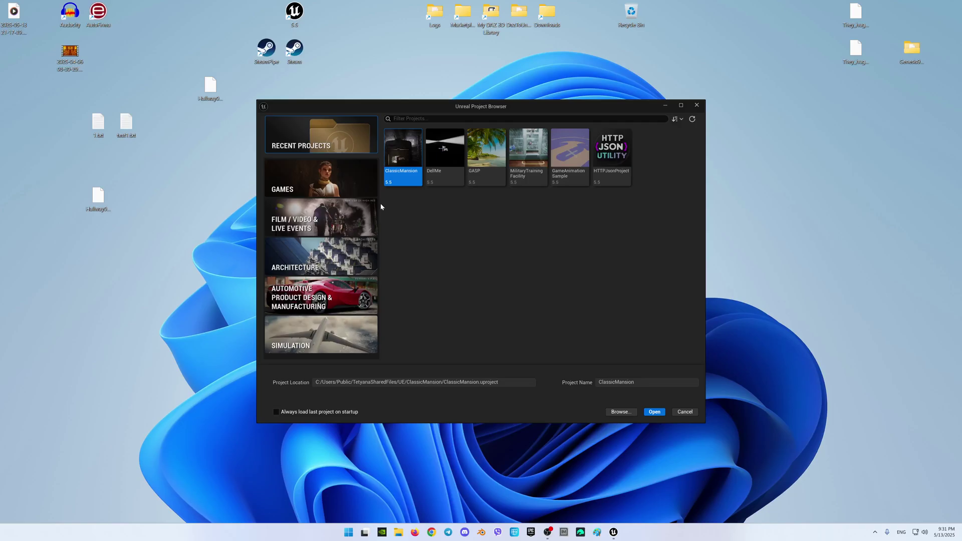
{"action": "left_click", "coordinate": [308, 165]}
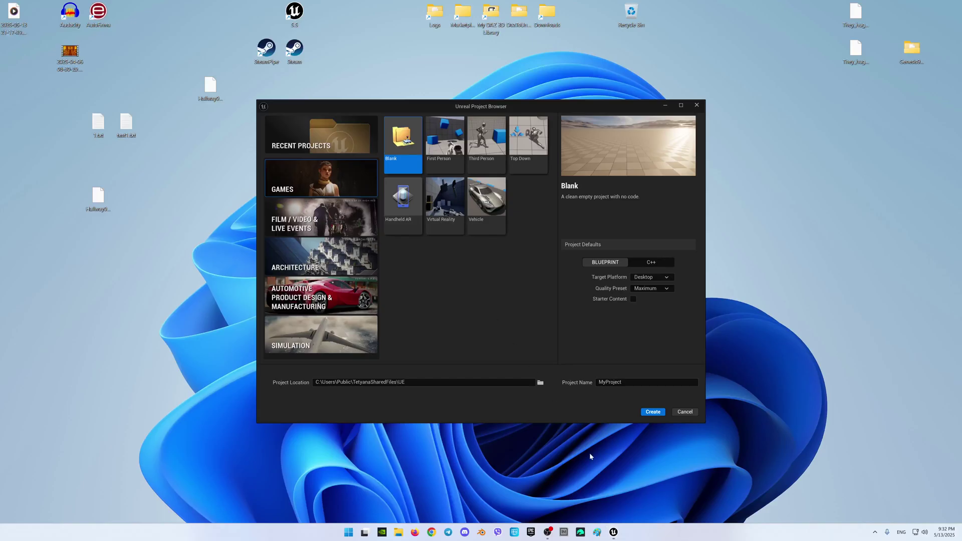
Create a new project named UE56VehicleTest from the Vehicle template
{"action": "left_click", "coordinate": [482, 226]}
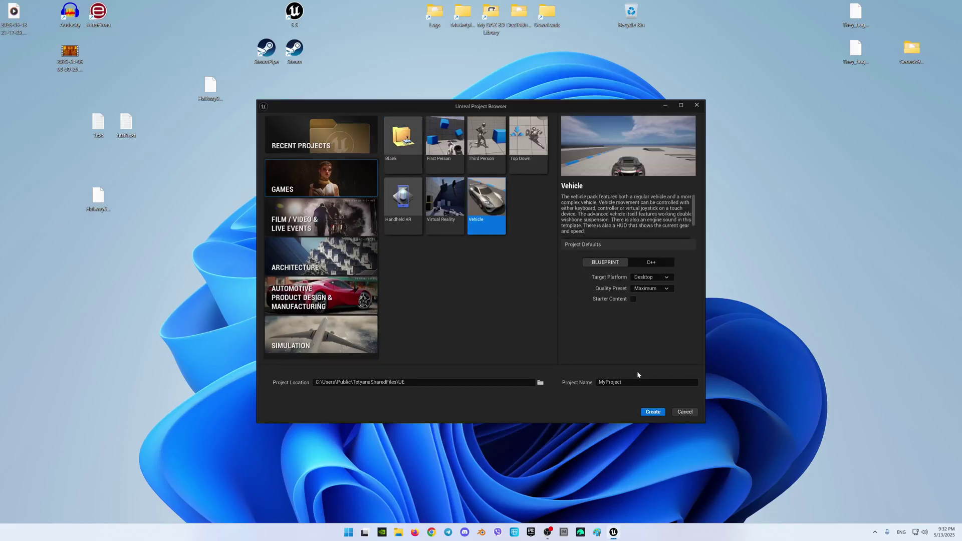
{"action": "left_click_drag", "start_coordinate": [638, 385], "coordinate": [568, 384]}
{"action": "type", "text": "UE5."}
{"action": "key", "text": "BackSpace"}
{"action": "type", "text": "6VehicleTest"}
{"action": "left_click", "coordinate": [652, 413]}
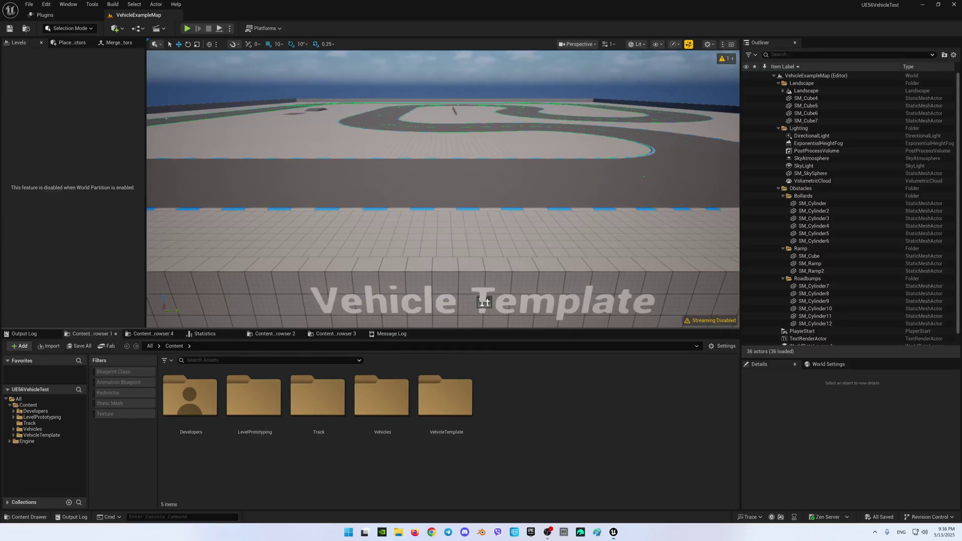
Rebuild VehicleExampleMap's landscape physical materials, then start a play session of the level
{"action": "right_click_drag", "start_coordinate": [576, 174], "coordinate": [455, 176]}
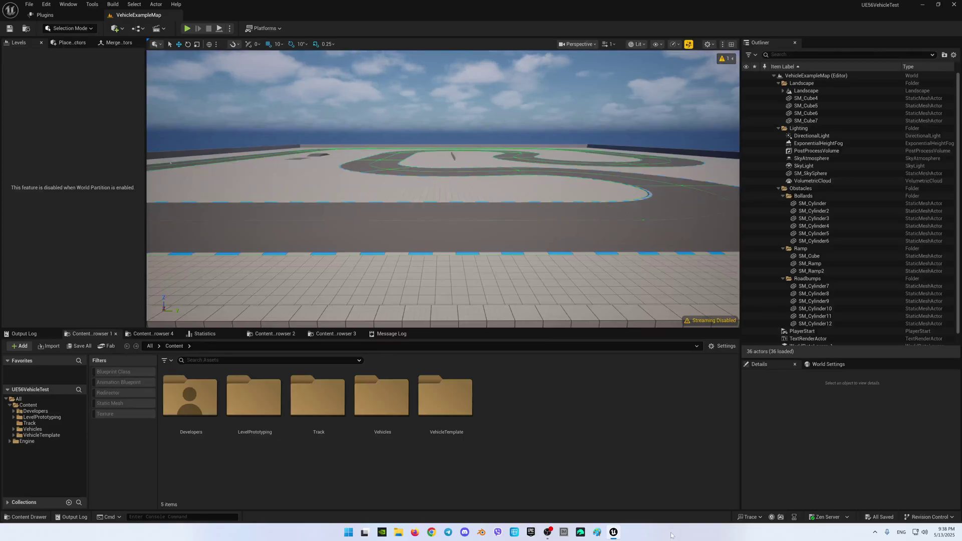
{"action": "key", "text": "bracketleft"}
{"action": "key", "text": "bracketright"}
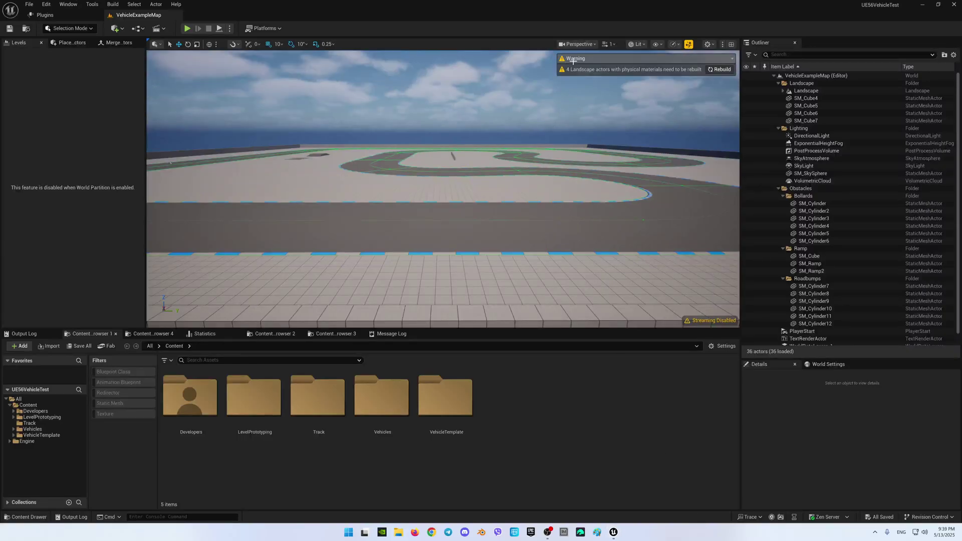
{"action": "left_click", "coordinate": [722, 69]}
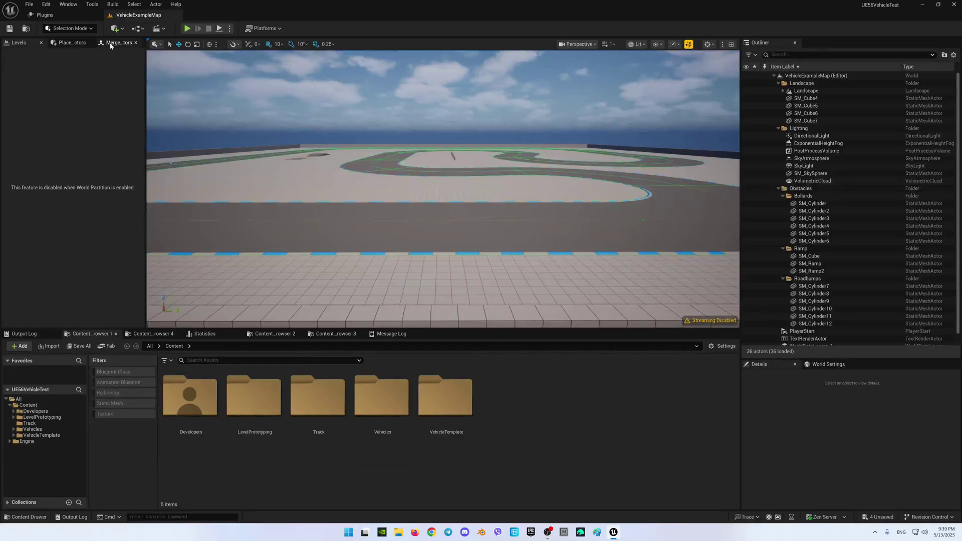
{"action": "left_click", "coordinate": [187, 29]}
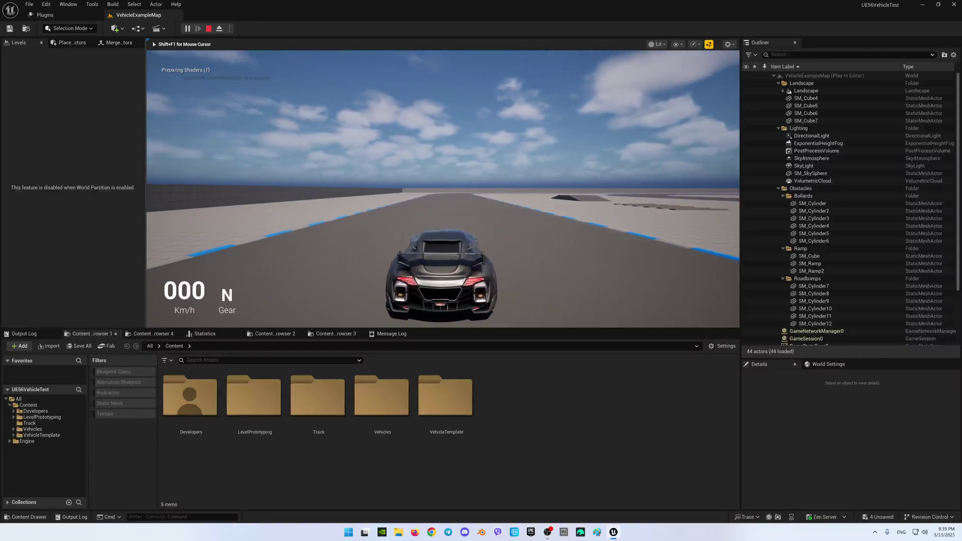
{"action": "key", "text": "w"}
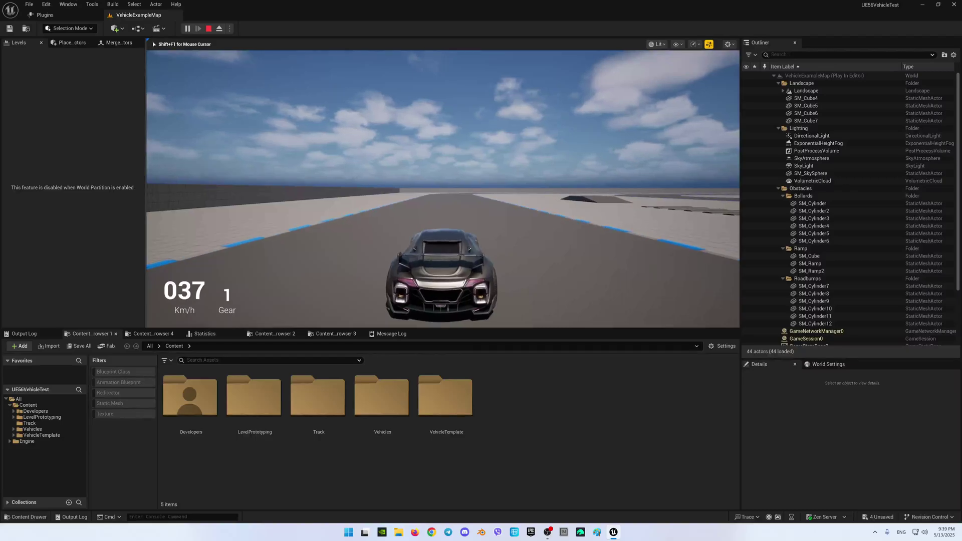
{"action": "key", "text": "d"}
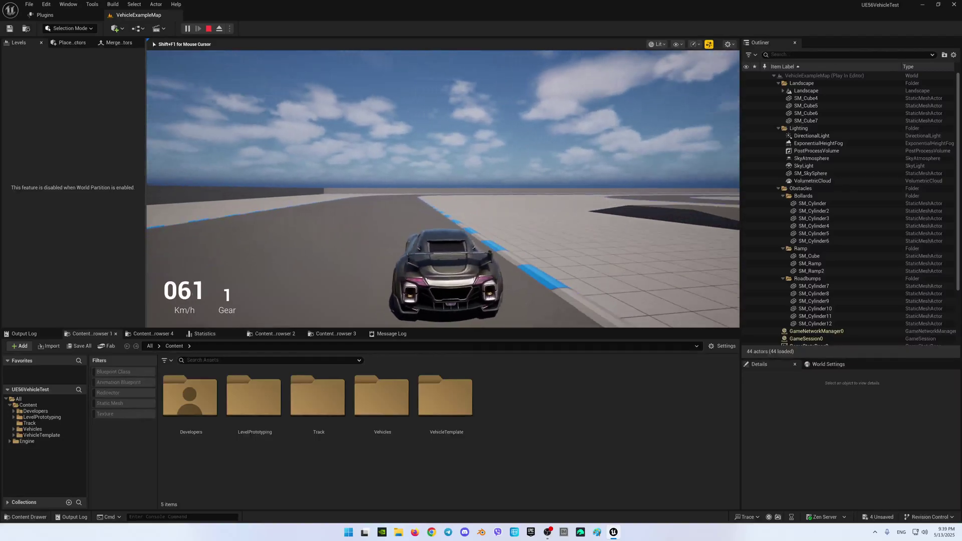
{"action": "key", "text": "c"}
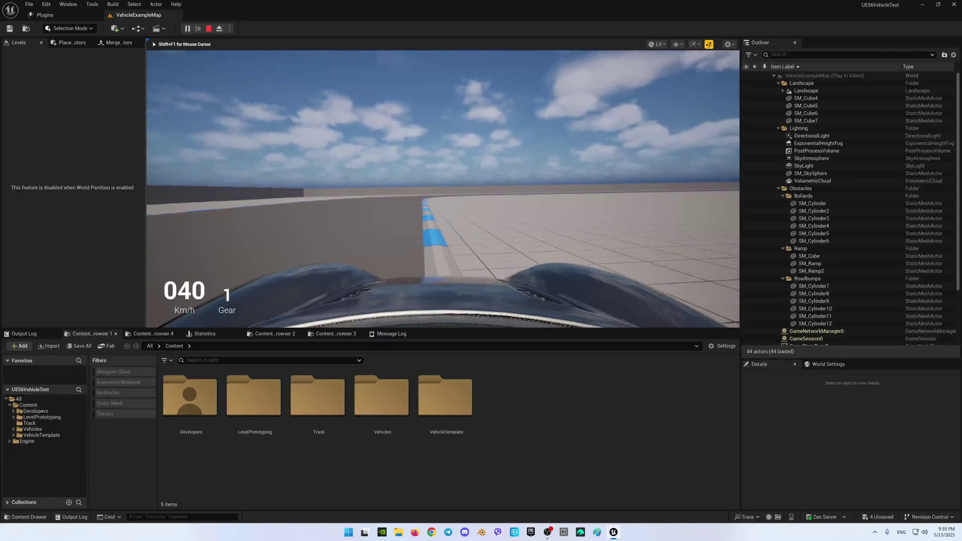
{"action": "key", "text": "c"}
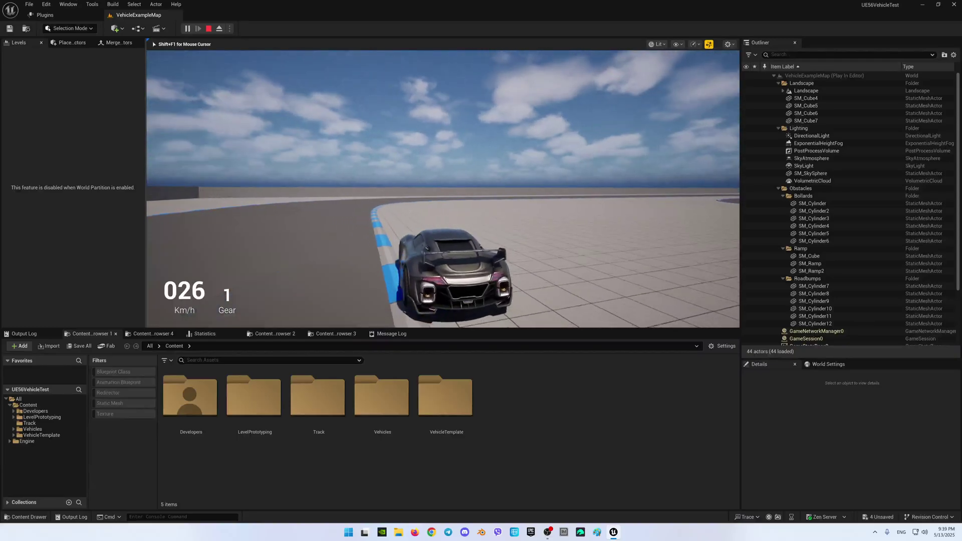
{"action": "key", "text": "Escape"}
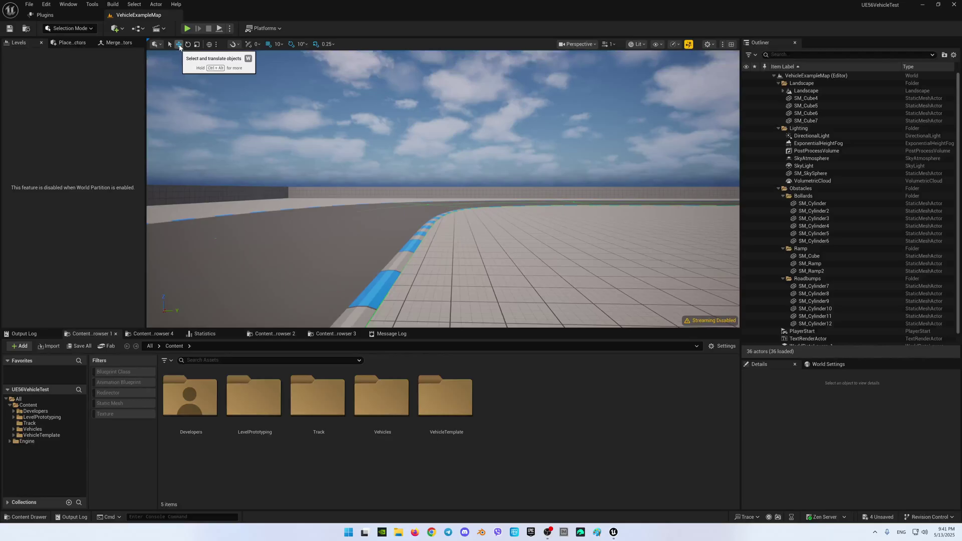
Switch the viewport transform tool from Move to Scale
{"action": "left_click", "coordinate": [197, 45]}
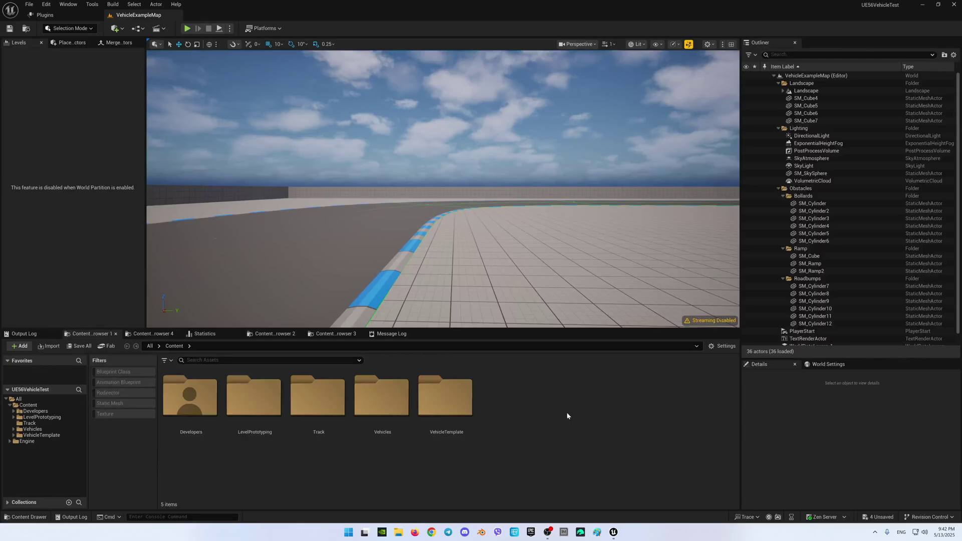
Open VehicleOffroadExampleMap from VehicleTemplate > Maps, saving the pending changes first
{"action": "left_click", "coordinate": [30, 437]}
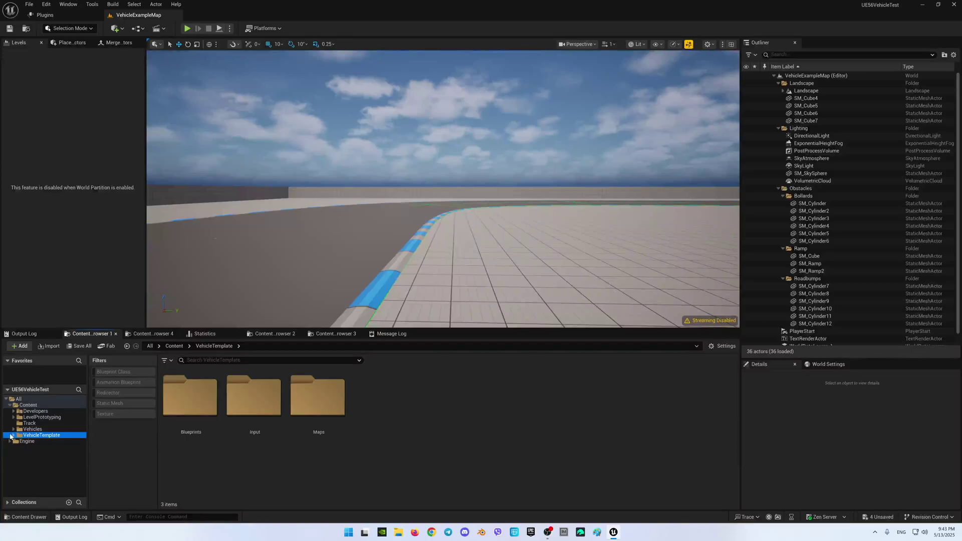
{"action": "left_click", "coordinate": [13, 435]}
{"action": "left_click", "coordinate": [30, 453]}
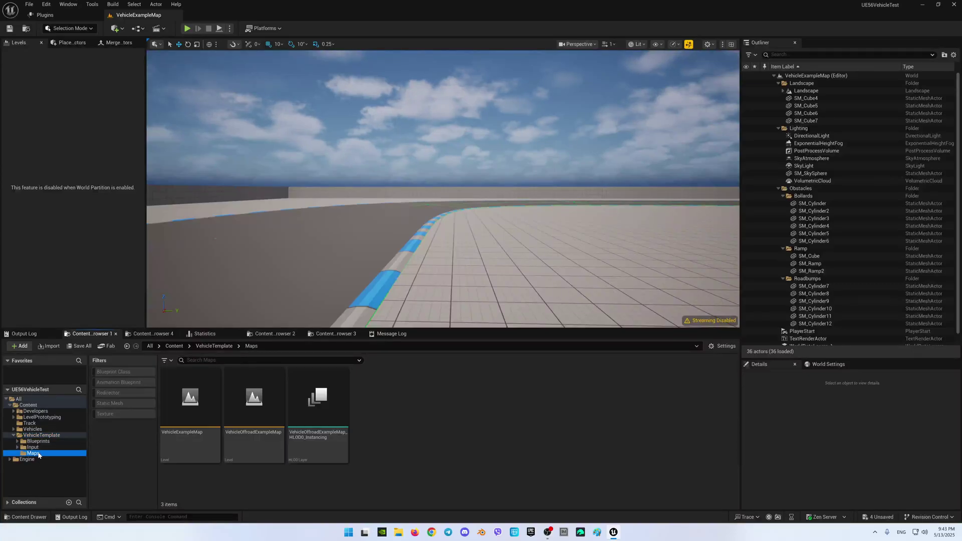
{"action": "key", "text": "bracketleft"}
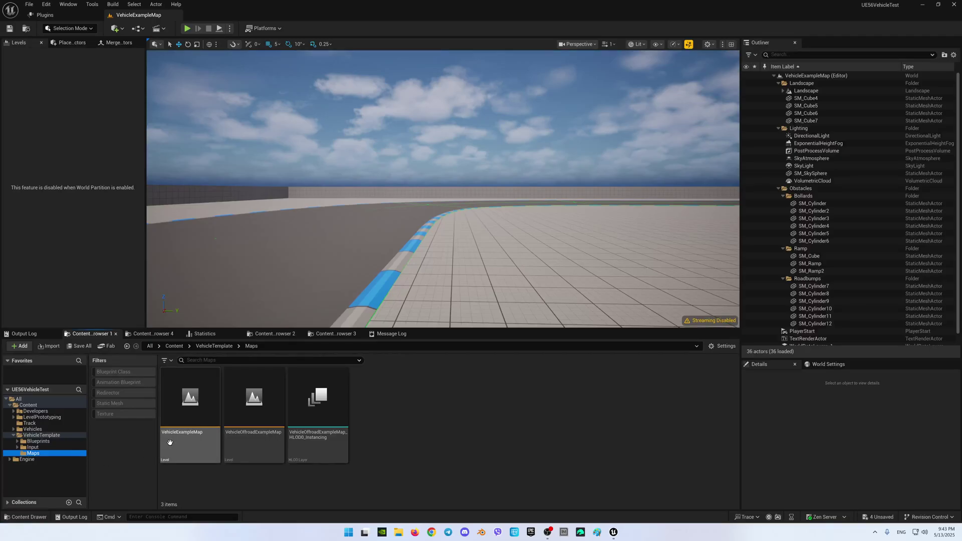
{"action": "double_click", "coordinate": [256, 438]}
{"action": "left_click", "coordinate": [501, 350]}
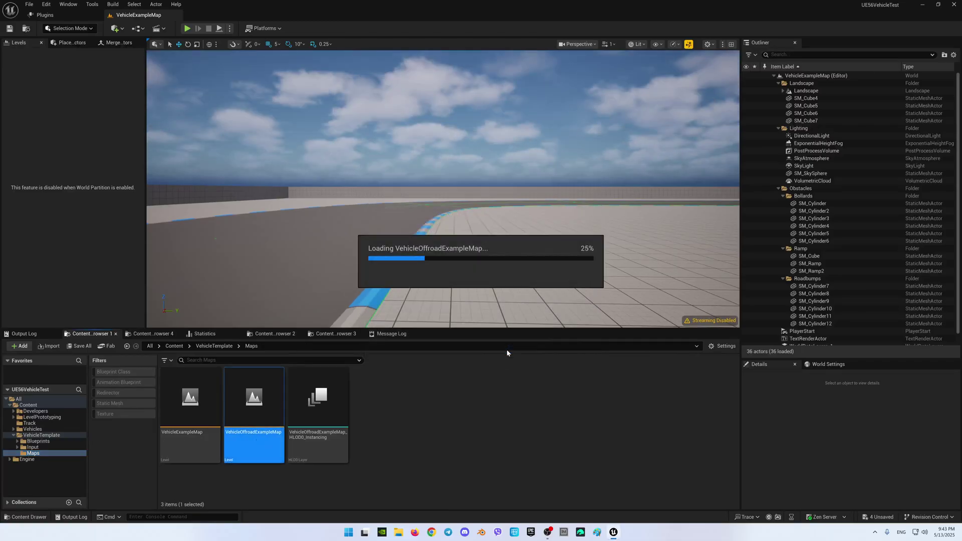
{"action": "right_click_drag", "start_coordinate": [459, 186], "coordinate": [349, 109]}
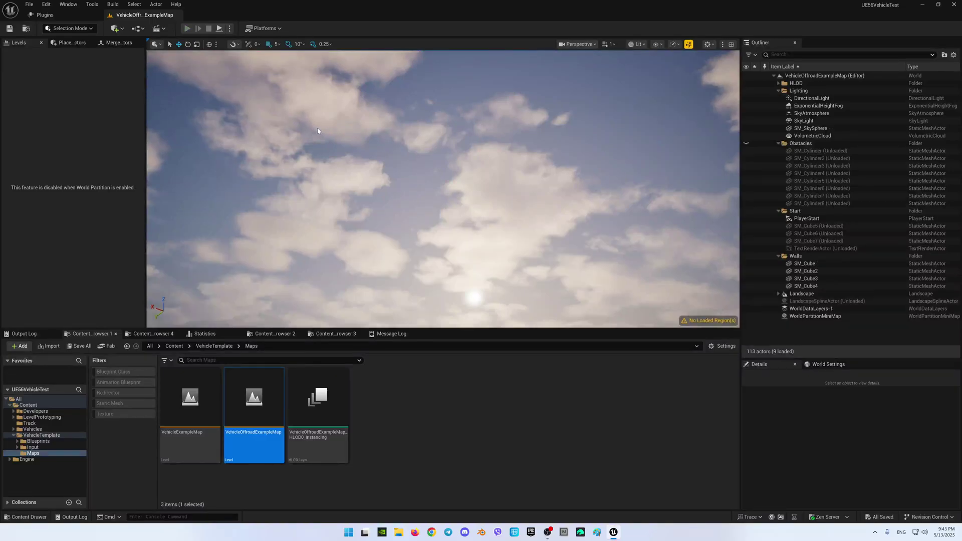
{"action": "key", "text": "alt+p"}
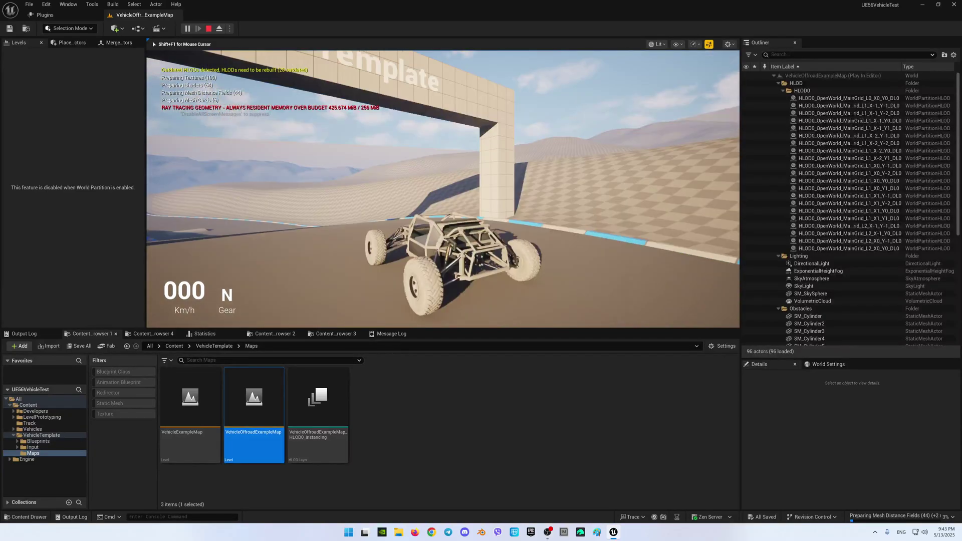
{"action": "key", "text": "w"}
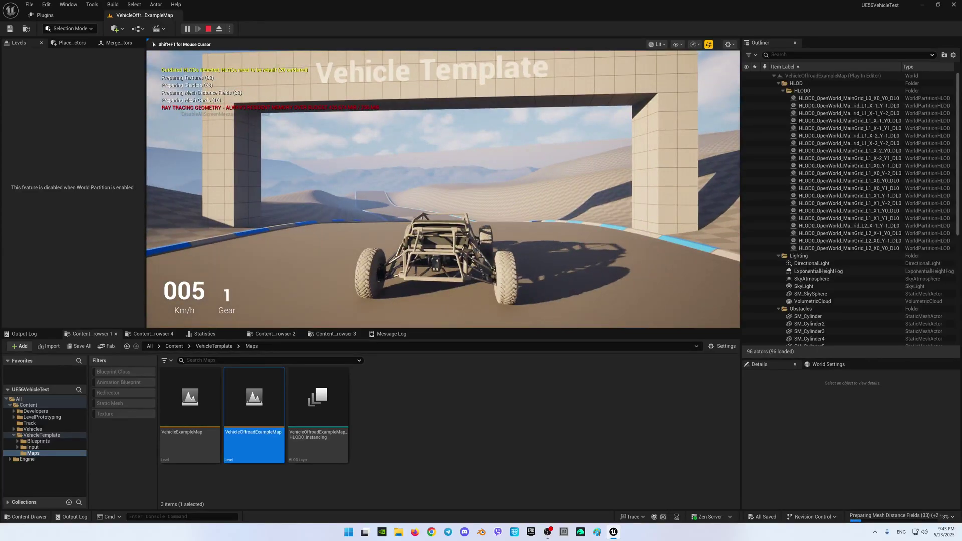
{"action": "key", "text": "d"}
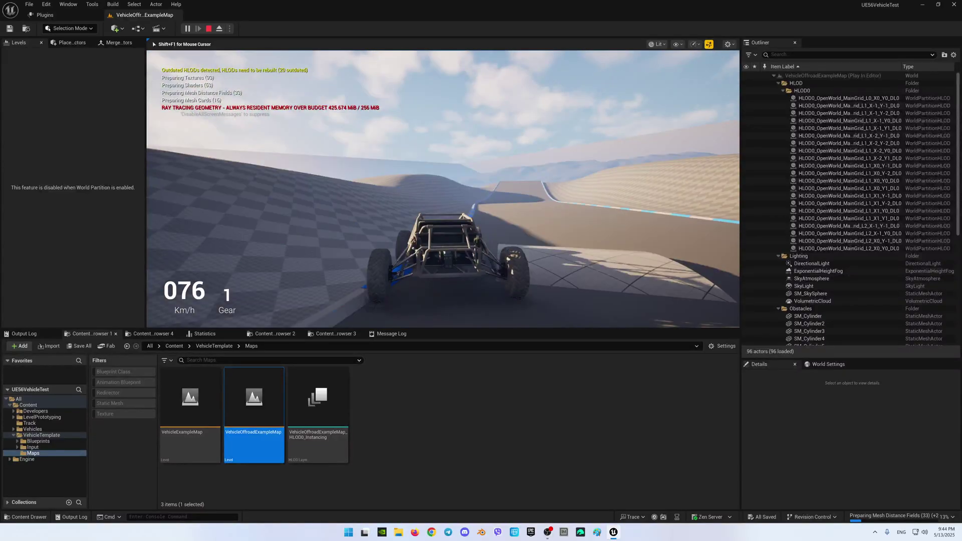
{"action": "key", "text": "Escape"}
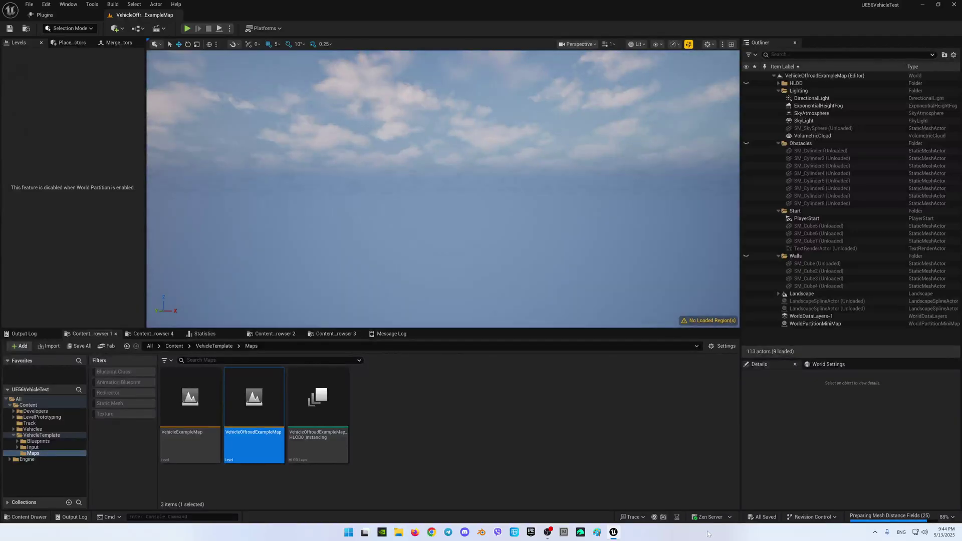